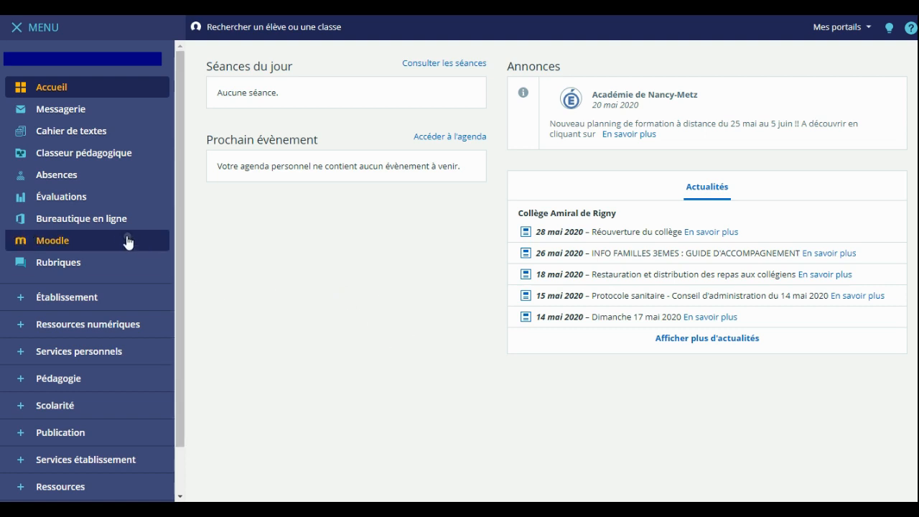
- Create an online Excel document named "Egalité de dés" and open it for editing in Microsoft Office Online
{"action": "left_click", "coordinate": [83, 222]}
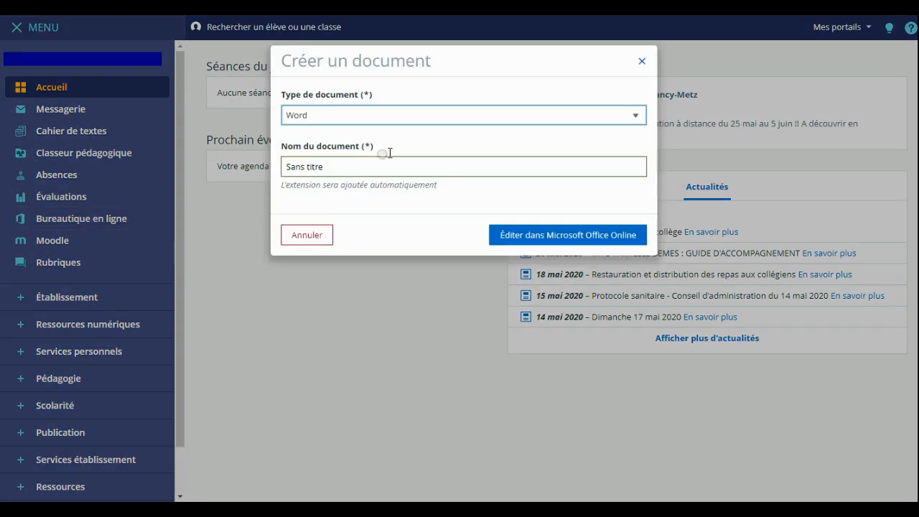
{"action": "left_click", "coordinate": [632, 115]}
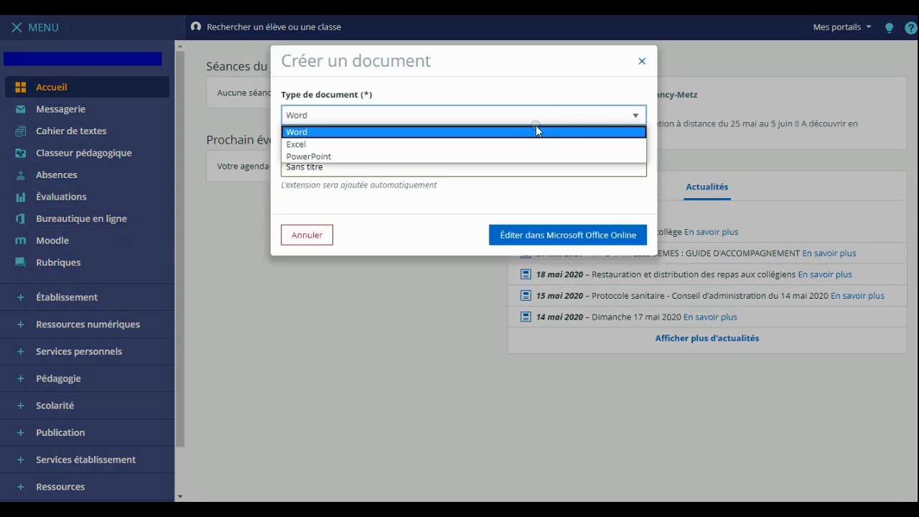
{"action": "left_click", "coordinate": [346, 143]}
{"action": "left_click", "coordinate": [332, 167]}
{"action": "left_click_drag", "start_coordinate": [332, 168], "coordinate": [284, 167]}
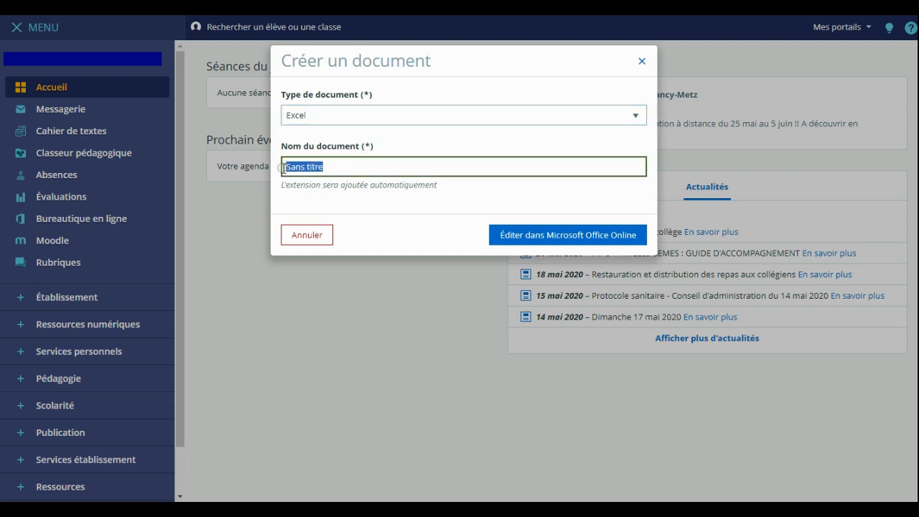
{"action": "type", "text": "Ega"}
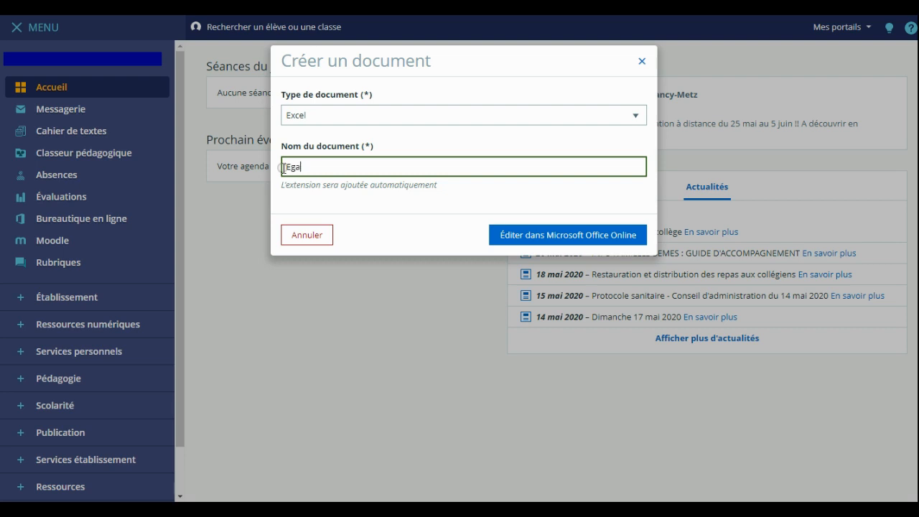
{"action": "type", "text": "lité de dés"}
{"action": "left_click", "coordinate": [571, 236]}
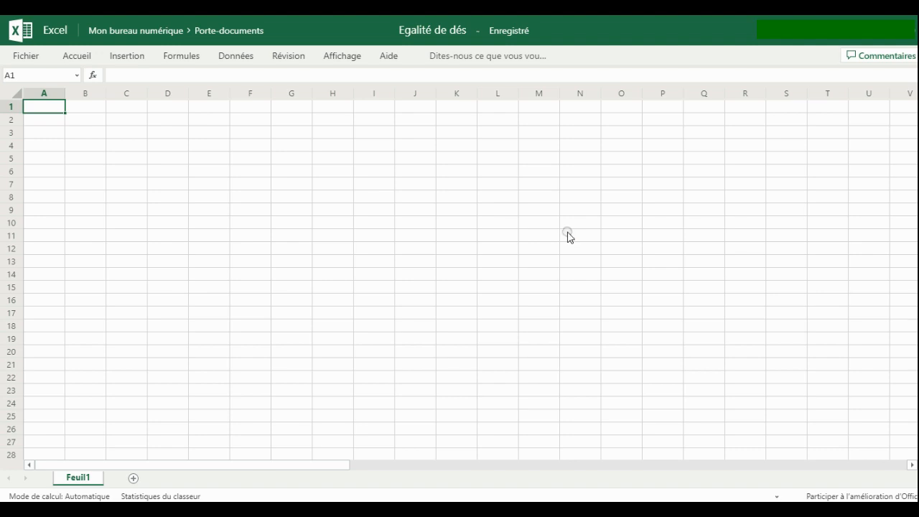
- Label A1:C1 as lancer n°1, lancer n°2 and lancer n°3, and enter =ALEA.ENTRE.BORNES(1;6) in A2
{"action": "key", "text": "F2"}
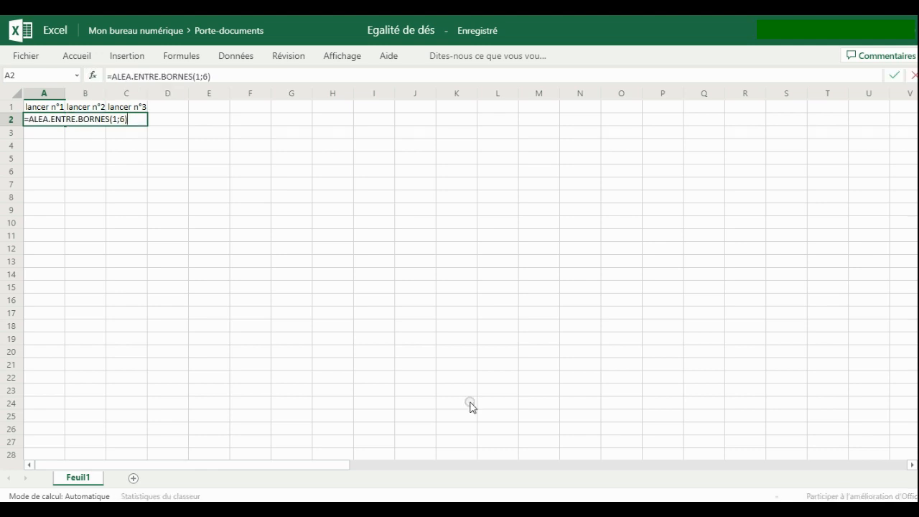
{"action": "key", "text": "Return"}
- Fill the random-roll formula from A2 across to C2 and recalculate the rolls
{"action": "left_click", "coordinate": [58, 122]}
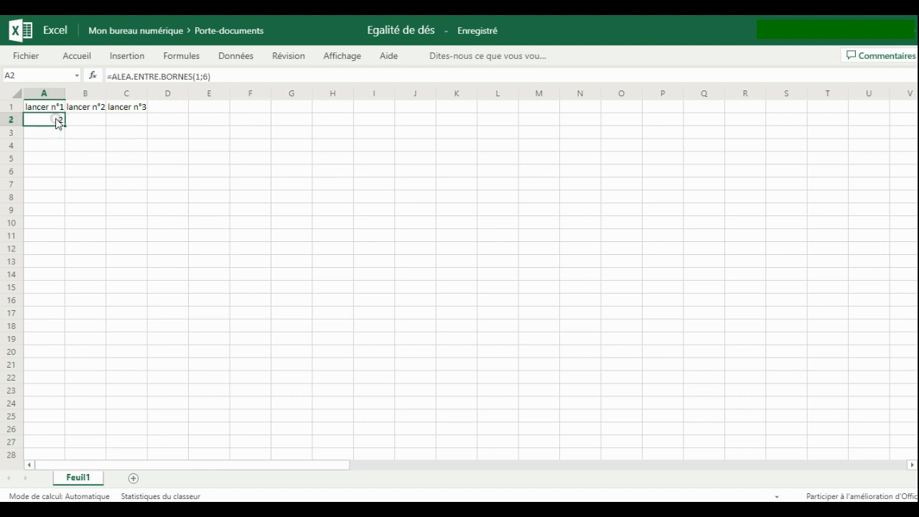
{"action": "left_click_drag", "start_coordinate": [62, 125], "coordinate": [126, 123]}
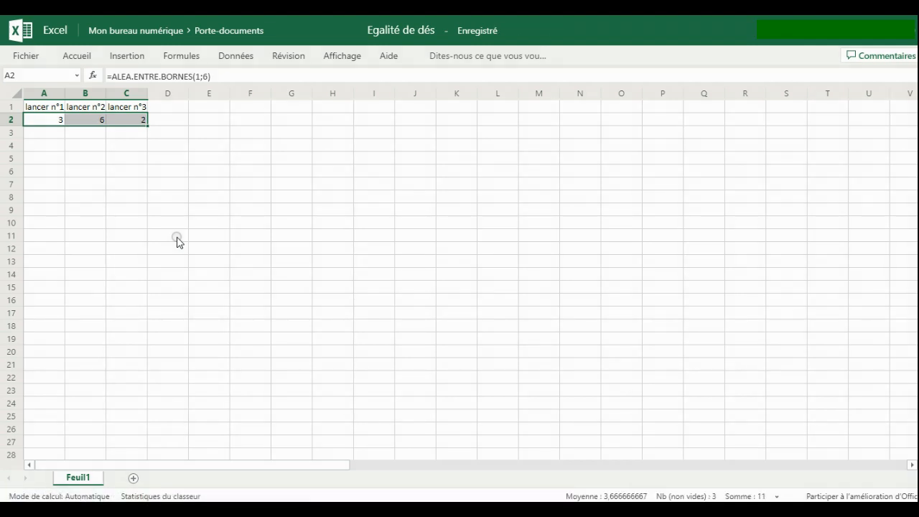
{"action": "key", "text": "F9"}
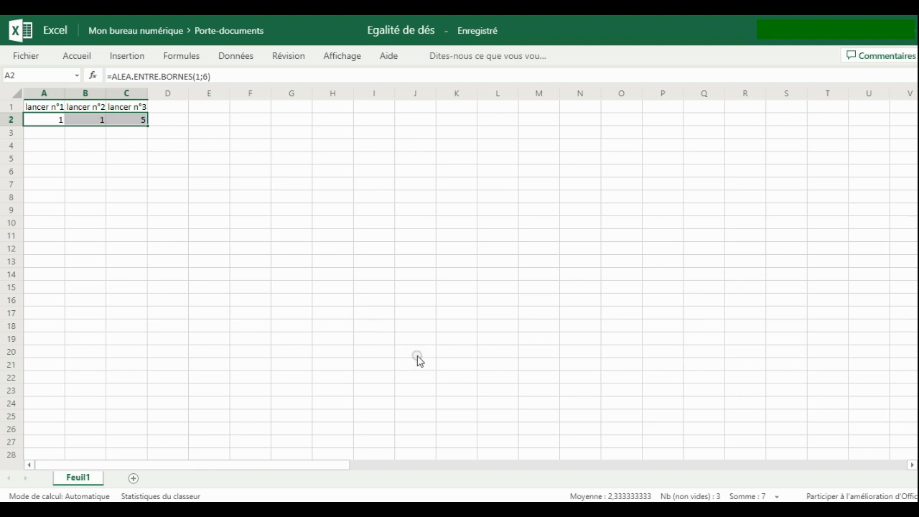
- Enter the column heading "Egalité ?" in D1
{"action": "left_click", "coordinate": [165, 117]}
{"action": "left_click", "coordinate": [165, 107]}
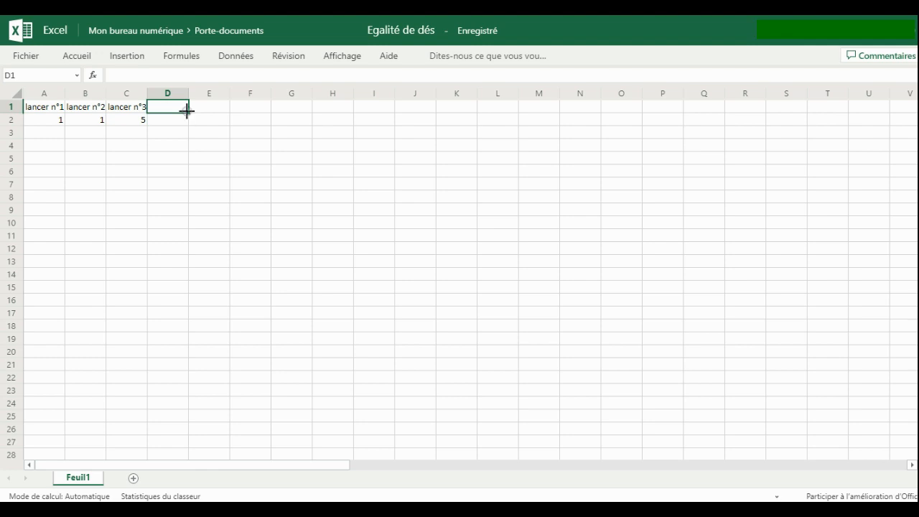
{"action": "type", "text": "Egalité"}
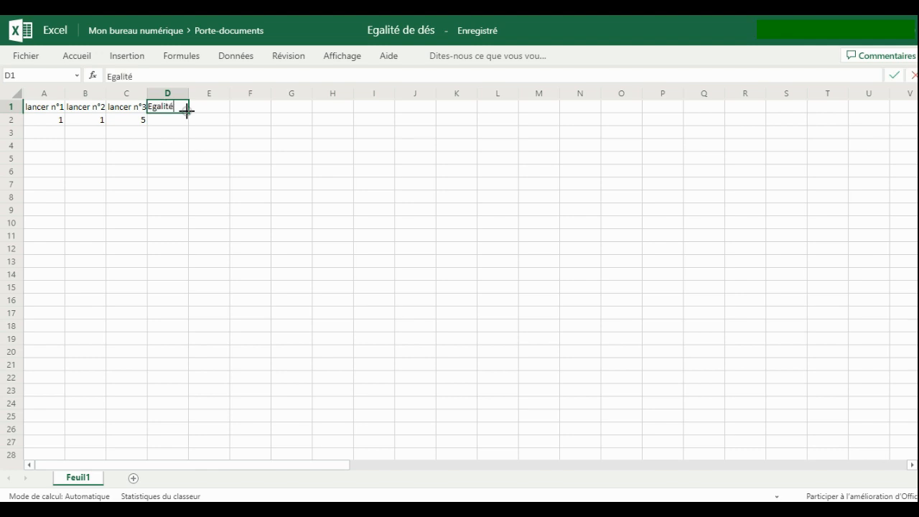
{"action": "type", "text": " ?"}
{"action": "key", "text": "Return"}
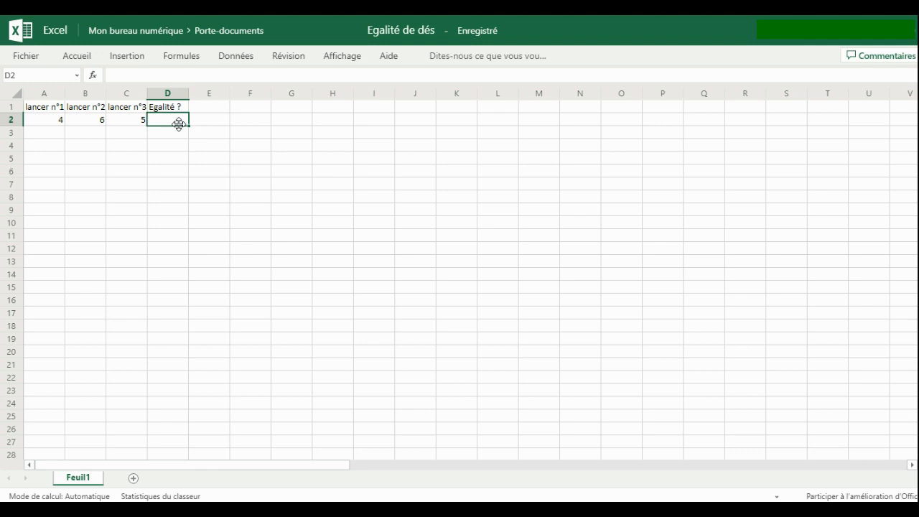
- Insert the OU function in D2, choosing it from the Tout category of functions
{"action": "left_click", "coordinate": [95, 76]}
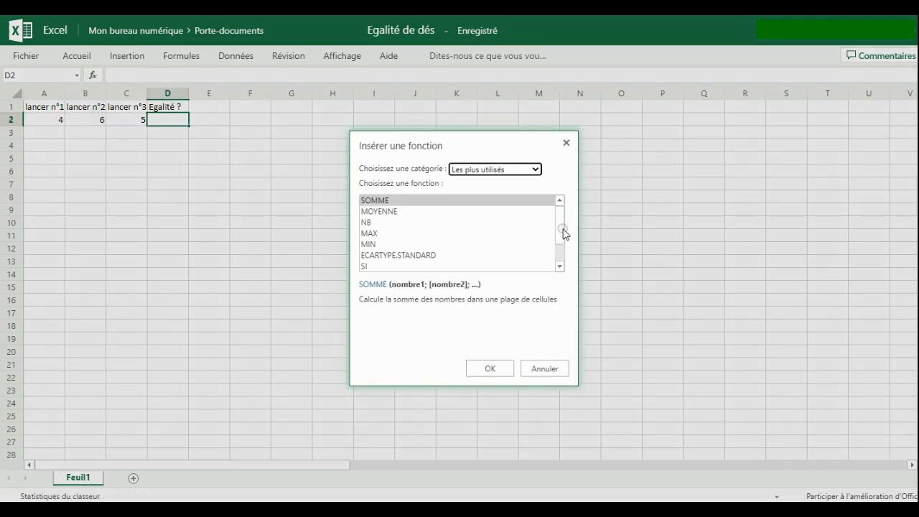
{"action": "left_click", "coordinate": [535, 170]}
{"action": "left_click", "coordinate": [489, 194]}
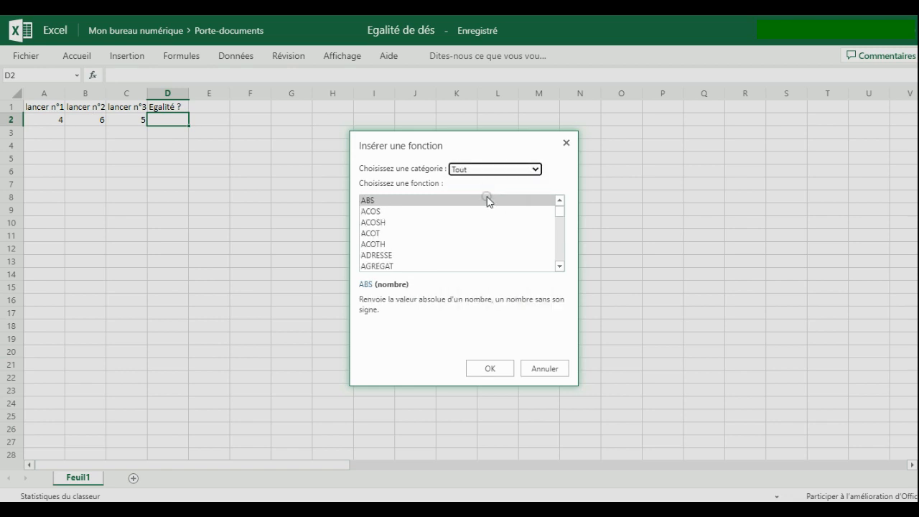
{"action": "left_click", "coordinate": [395, 245]}
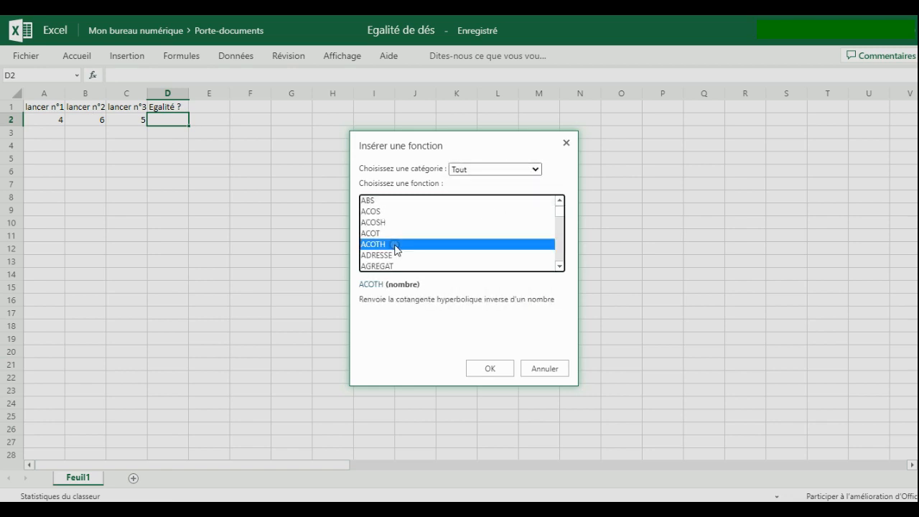
{"action": "key", "text": "o"}
{"action": "key", "text": "u"}
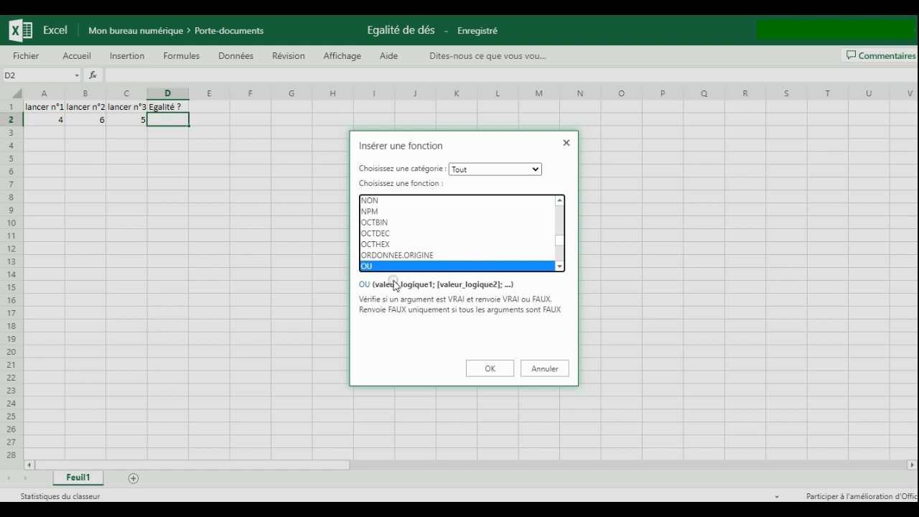
{"action": "left_click", "coordinate": [487, 370]}
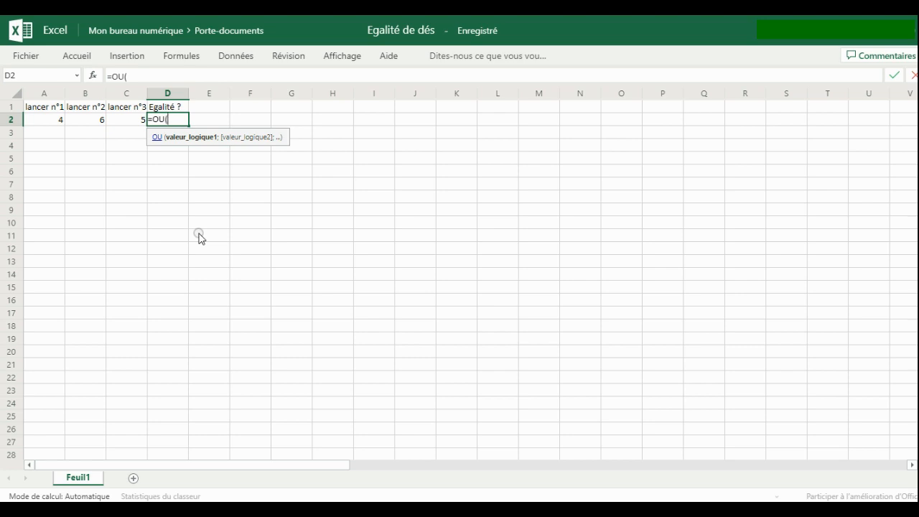
- Complete the D2 formula as =OU(A2=B2;B2=C2;C2=A2) to test whether any two rolls match
{"action": "type", "text": "A2"}
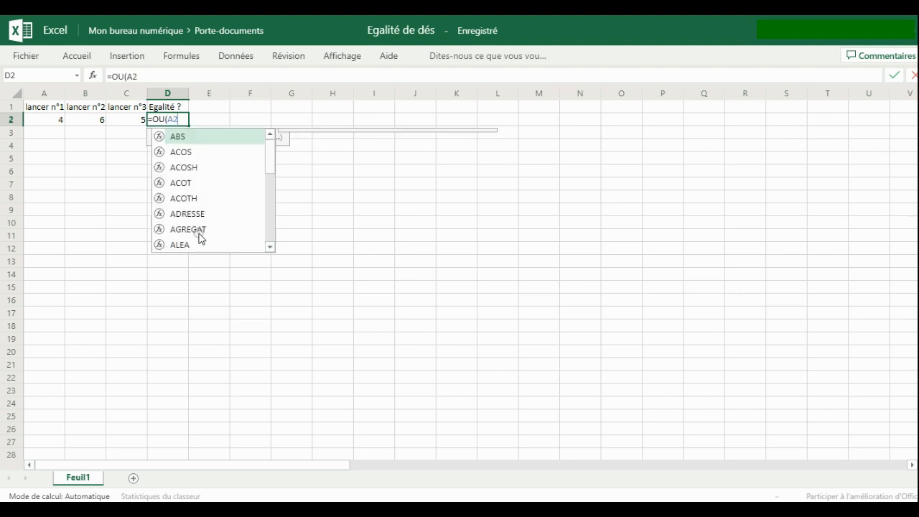
{"action": "type", "text": "=B"}
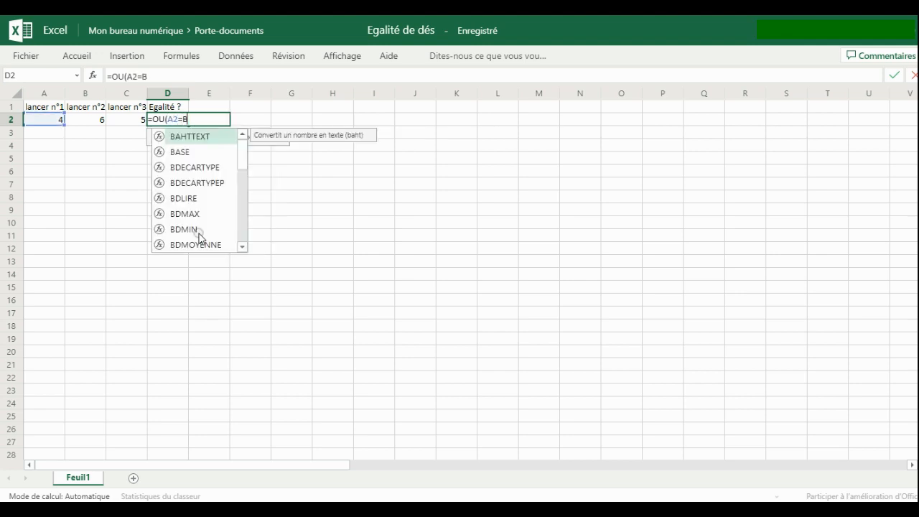
{"action": "type", "text": "2;"}
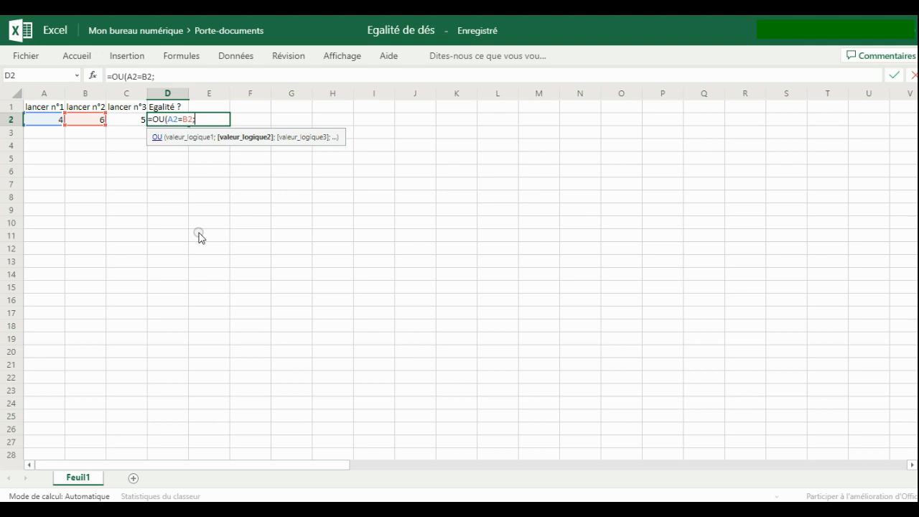
{"action": "type", "text": "B2=C2"}
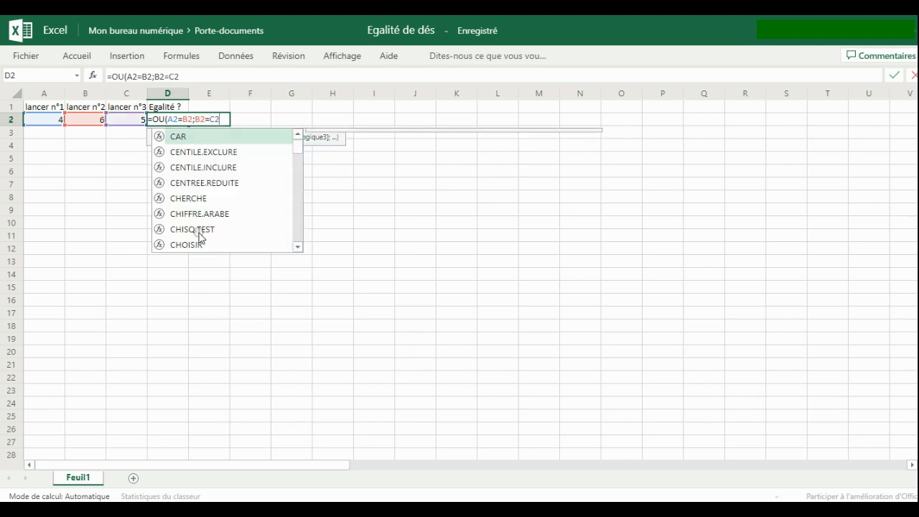
{"action": "type", "text": ";"}
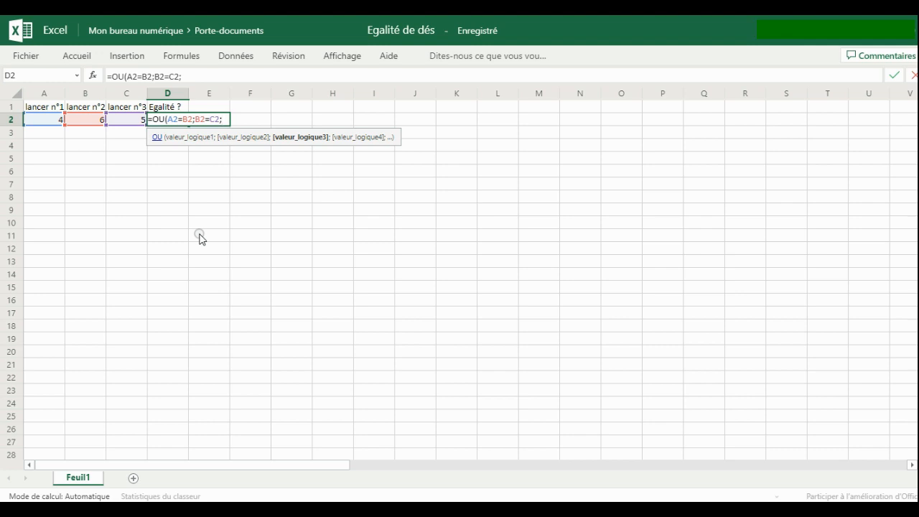
{"action": "type", "text": "C2=A2"}
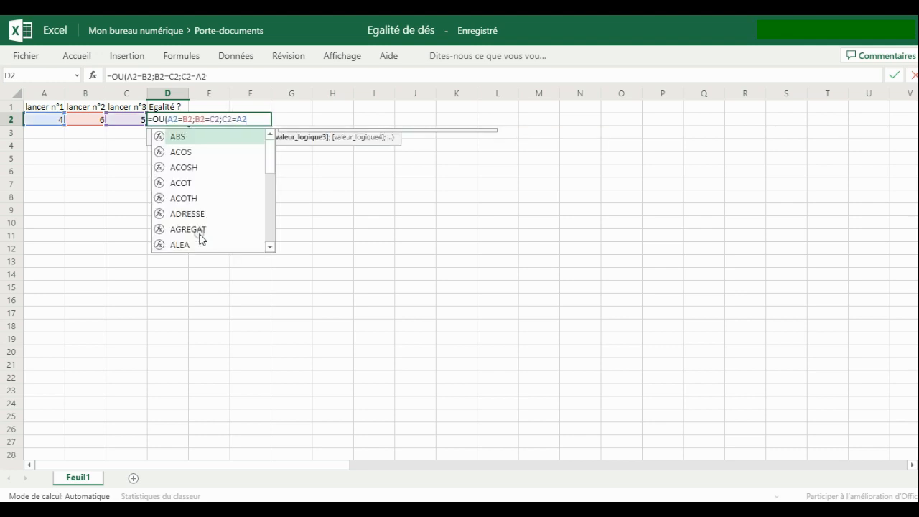
{"action": "type", "text": ")"}
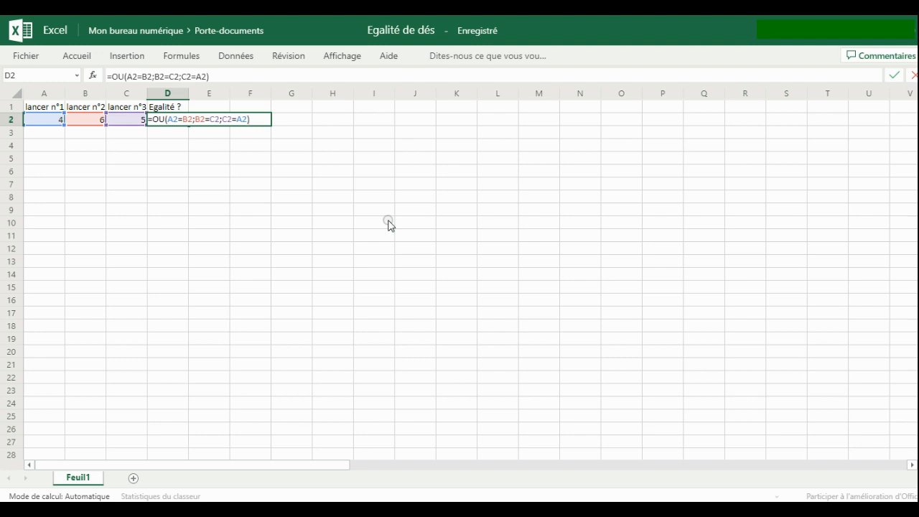
{"action": "key", "text": "Return"}
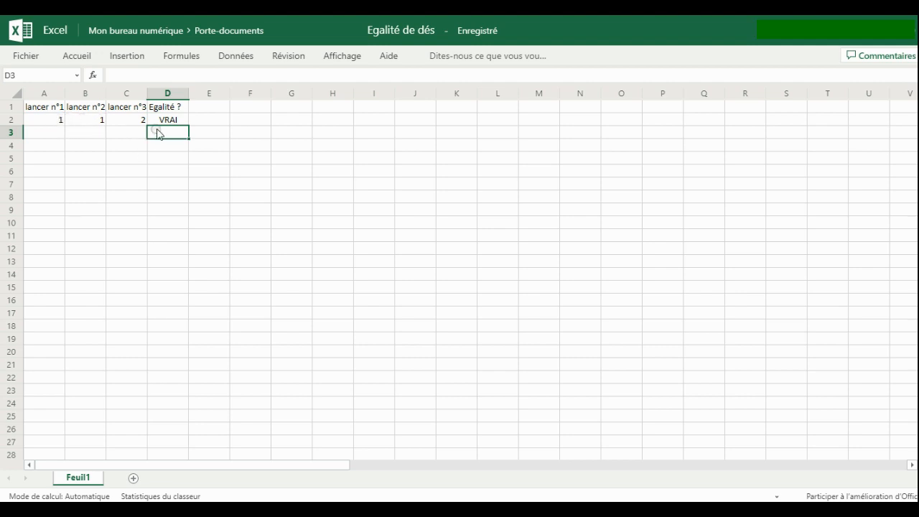
- Recalculate the rolls twice and fill the formulas in A2:D2 down to row 1001
{"action": "key", "text": "F9"}
{"action": "key", "text": "F9"}
{"action": "mouse_move", "coordinate": [41, 121]}
{"action": "left_mouse_down"}
{"action": "mouse_move", "coordinate": [82, 129]}
{"action": "mouse_move", "coordinate": [165, 122]}
{"action": "mouse_move", "coordinate": [187, 165]}
{"action": "mouse_move", "coordinate": [195, 468]}
{"action": "mouse_move", "coordinate": [189, 354]}
{"action": "left_mouse_up"}
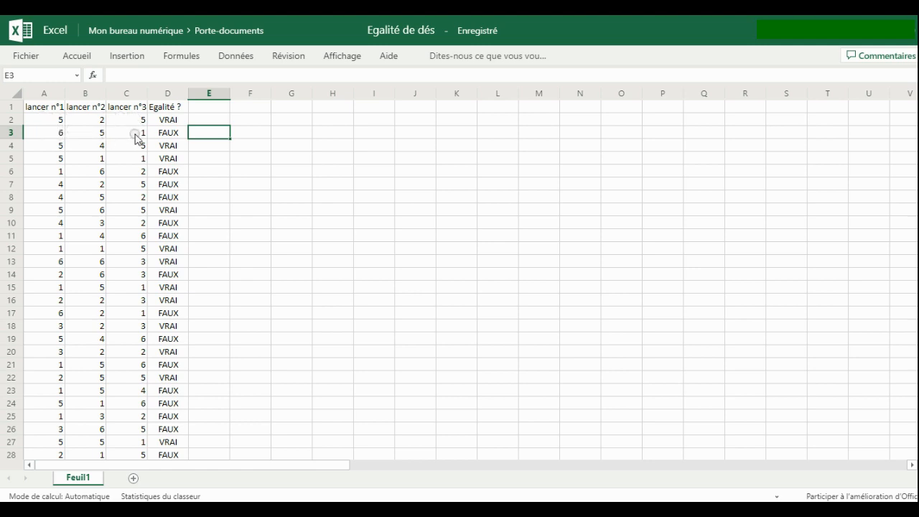
- Enter the labels "VRAI :" in F2 and "FAUX :" in F3
{"action": "left_click", "coordinate": [246, 120]}
{"action": "type", "text": "VRAI :"}
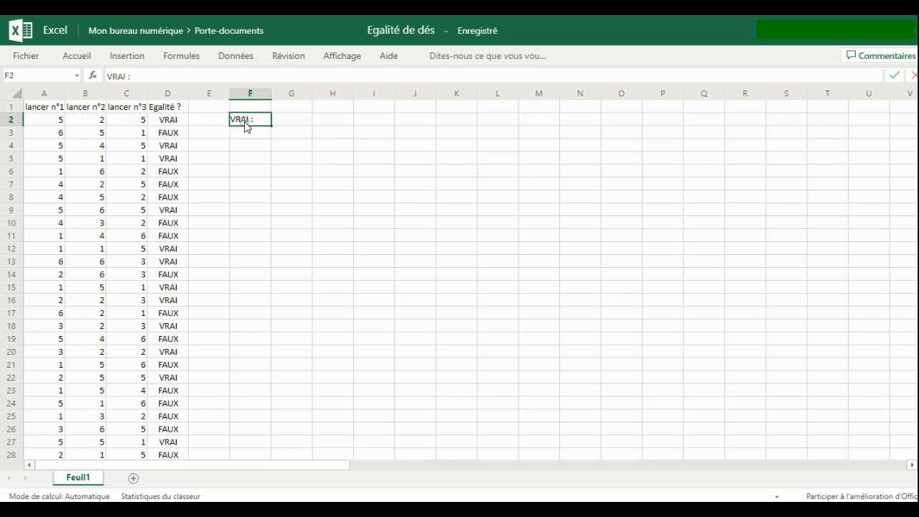
{"action": "key", "text": "Return"}
{"action": "type", "text": "FAU"}
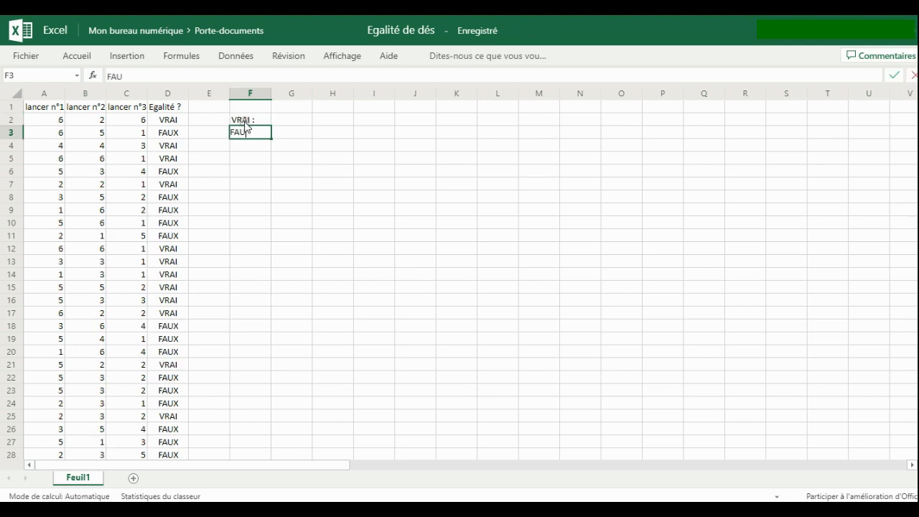
{"action": "type", "text": "X :"}
- Insert the NB.SI function in G2, beside the VRAI label
{"action": "left_click", "coordinate": [292, 115]}
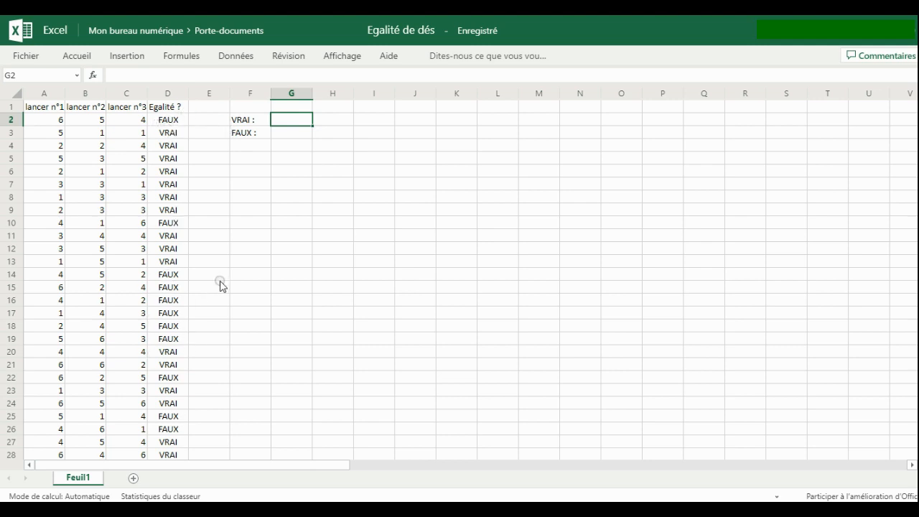
{"action": "left_click", "coordinate": [94, 75]}
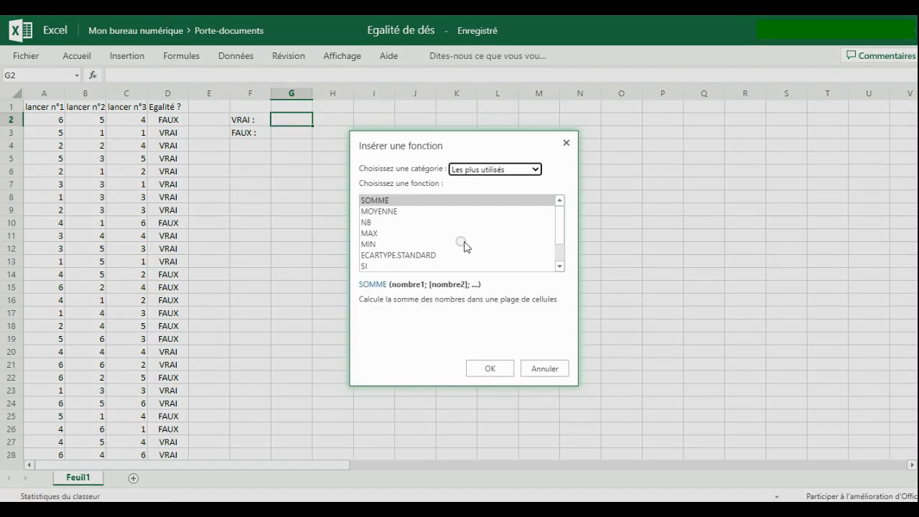
{"action": "left_click_drag", "start_coordinate": [558, 234], "coordinate": [560, 252]}
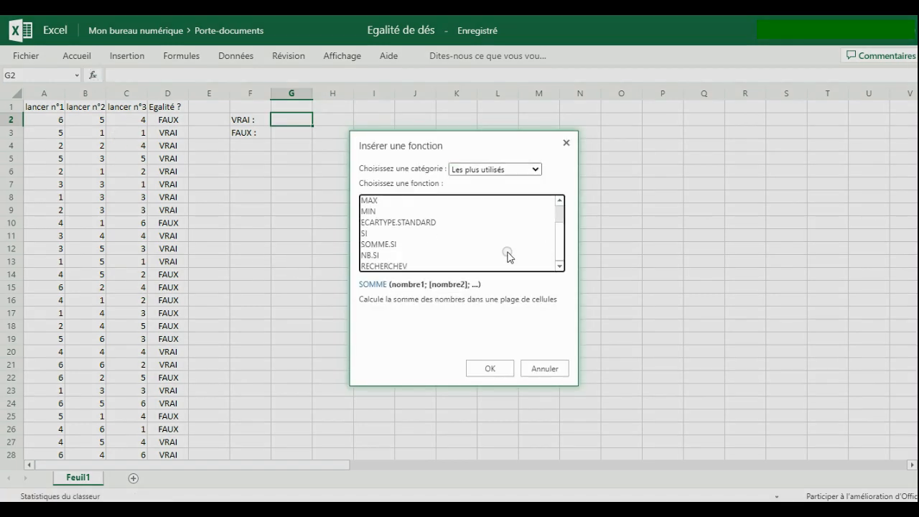
{"action": "left_click", "coordinate": [374, 256]}
{"action": "double_click", "coordinate": [374, 257]}
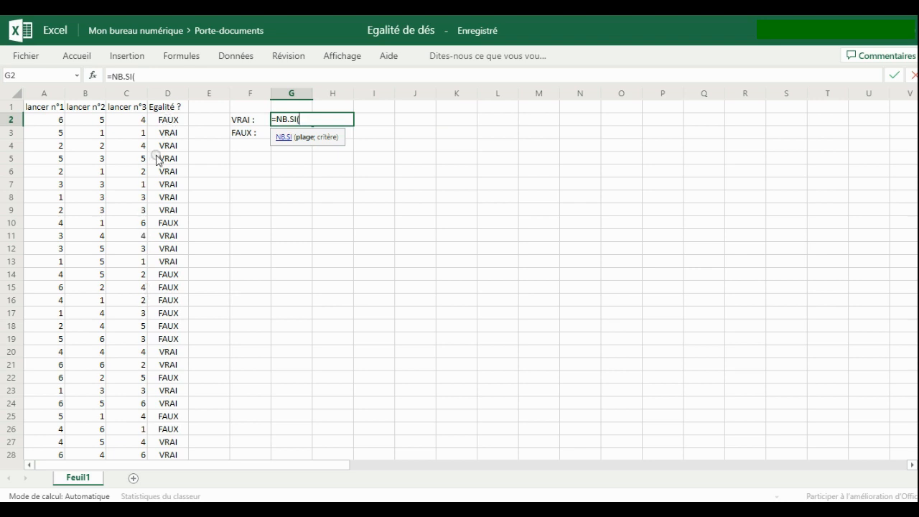
- Complete the G2 formula as =NB.SI(D2:D1001;VRAI) to count the trials with matching rolls
{"action": "type", "text": "D2:D1001"}
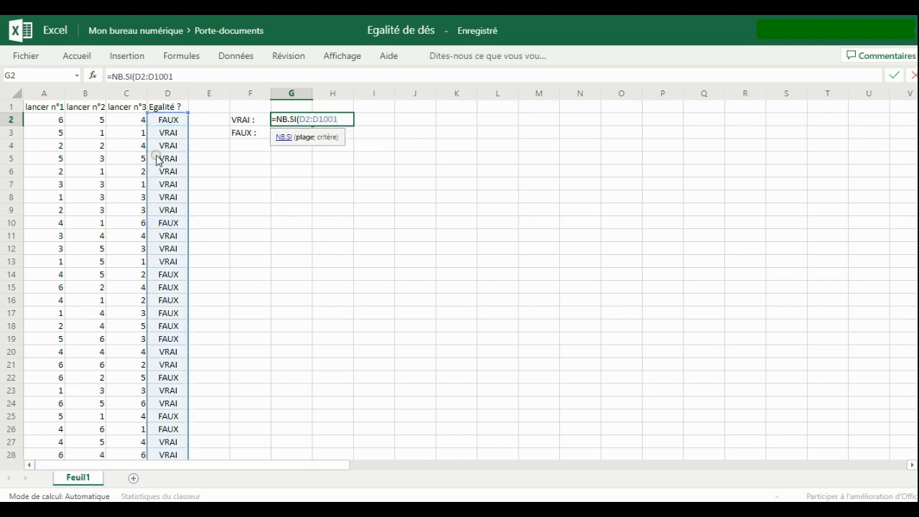
{"action": "type", "text": ";"}
{"action": "type", "text": "VRAI"}
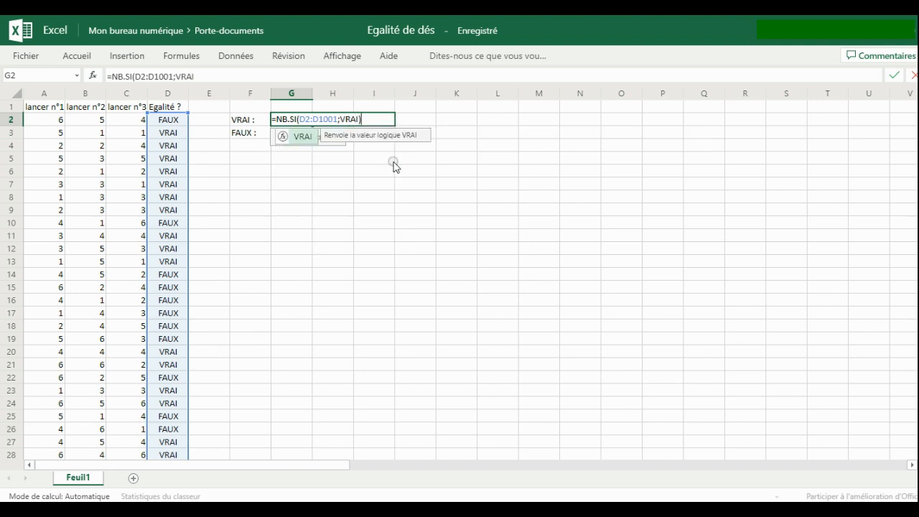
{"action": "type", "text": ")"}
{"action": "key", "text": "Return"}
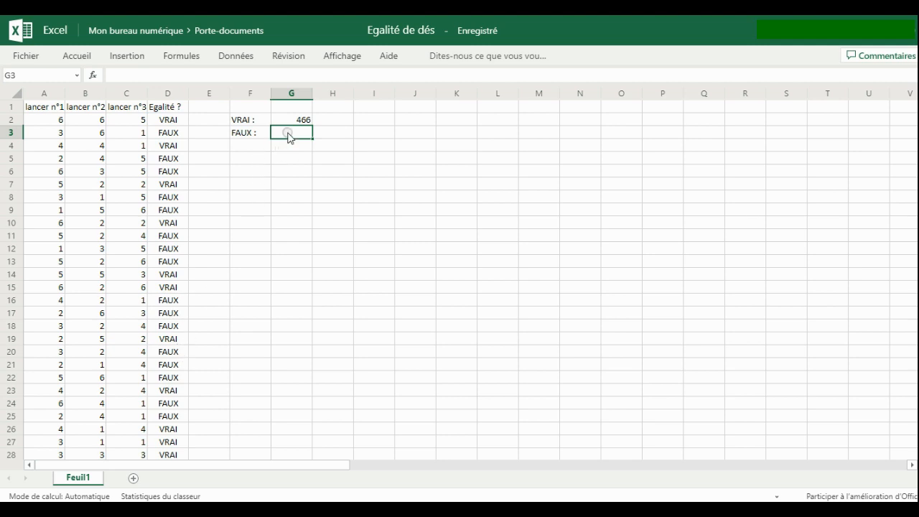
- Insert the NB.SI function in G3 as =NB.SI(D2:D1001;FAUX) to count the trials without matching rolls
{"action": "key", "text": "shift+F3"}
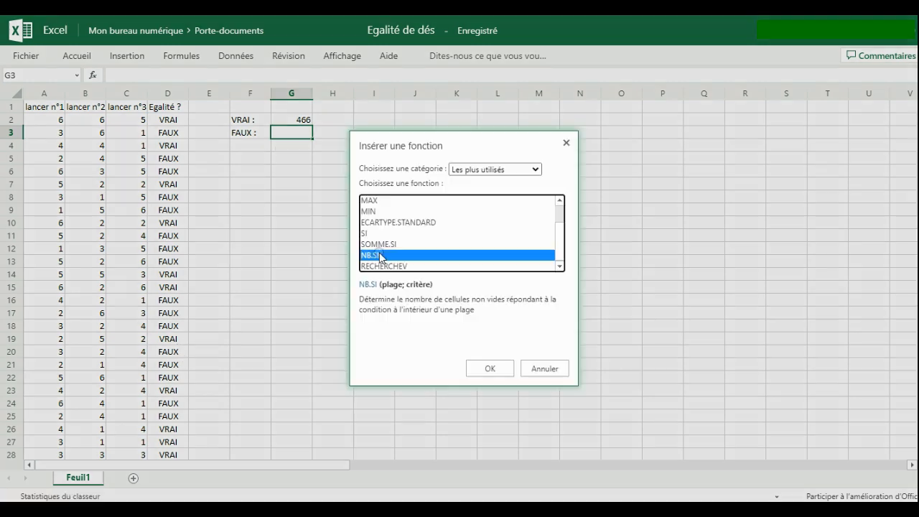
{"action": "left_click", "coordinate": [480, 368]}
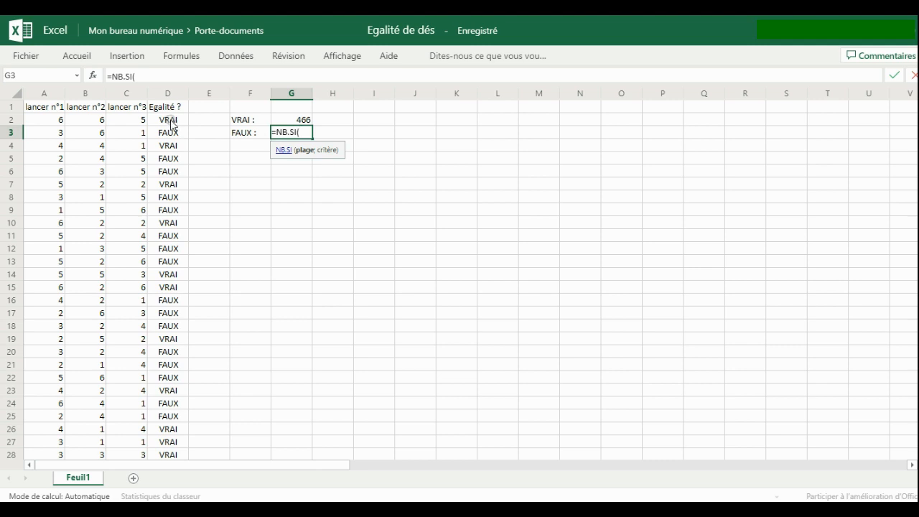
{"action": "type", "text": "D2:D"}
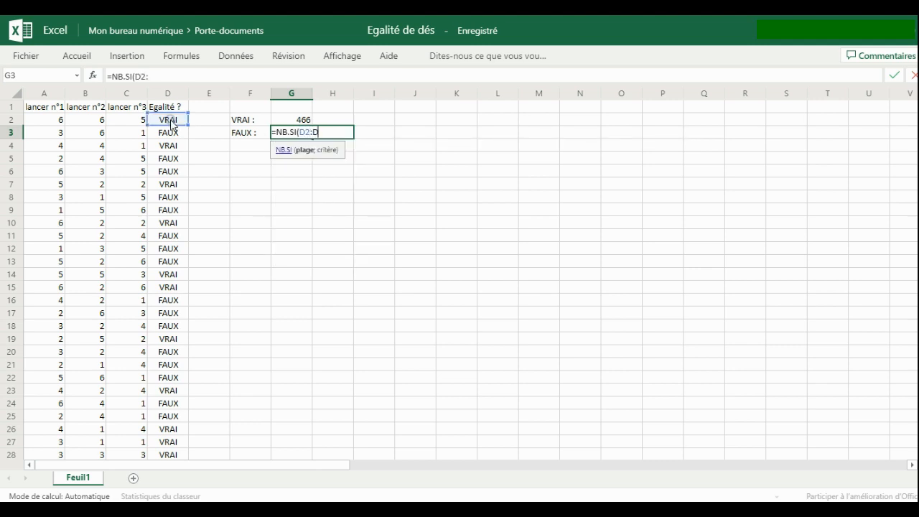
{"action": "type", "text": "1001"}
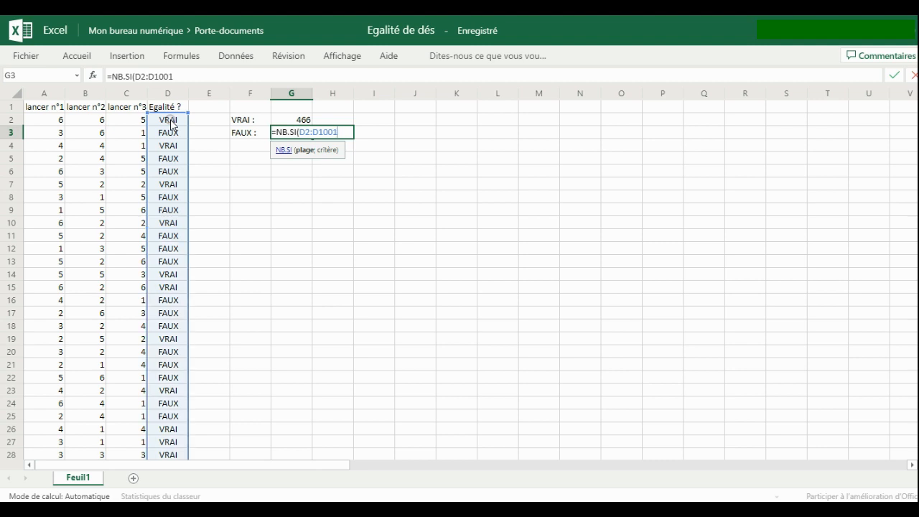
{"action": "type", "text": ";FA"}
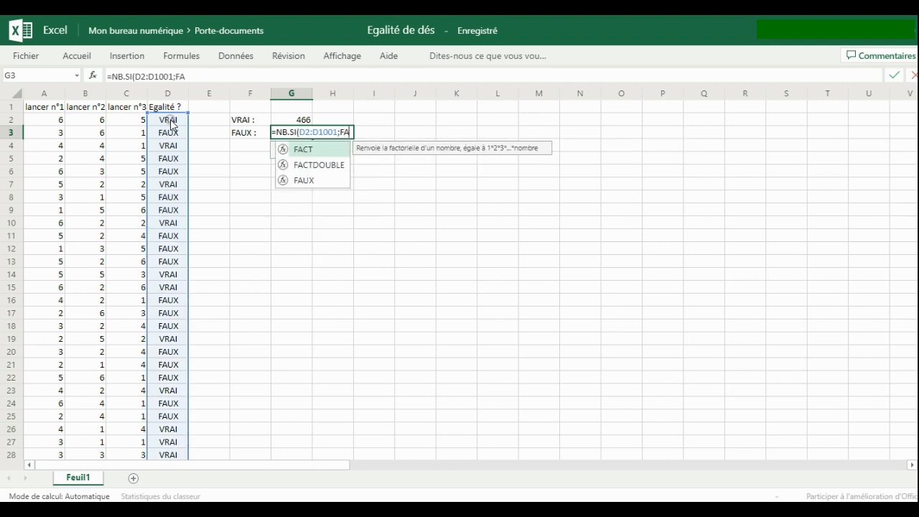
{"action": "type", "text": "UX)"}
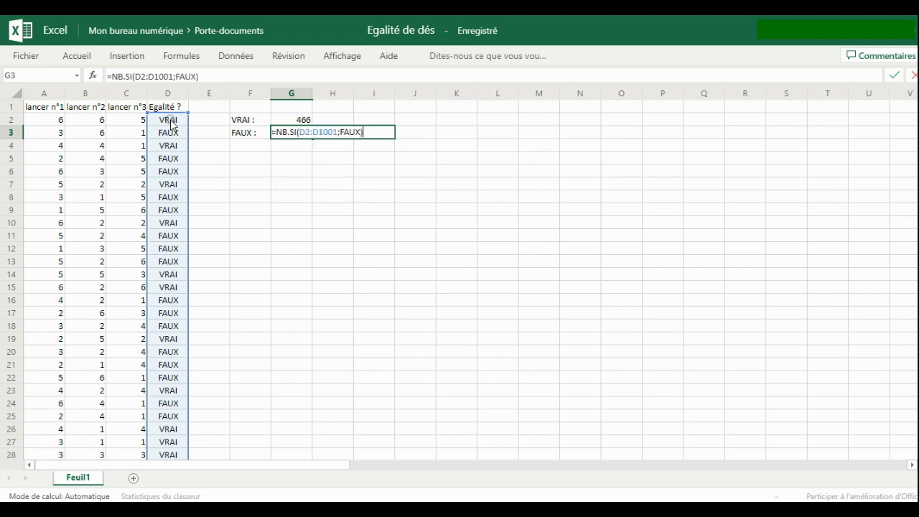
{"action": "key", "text": "Return"}
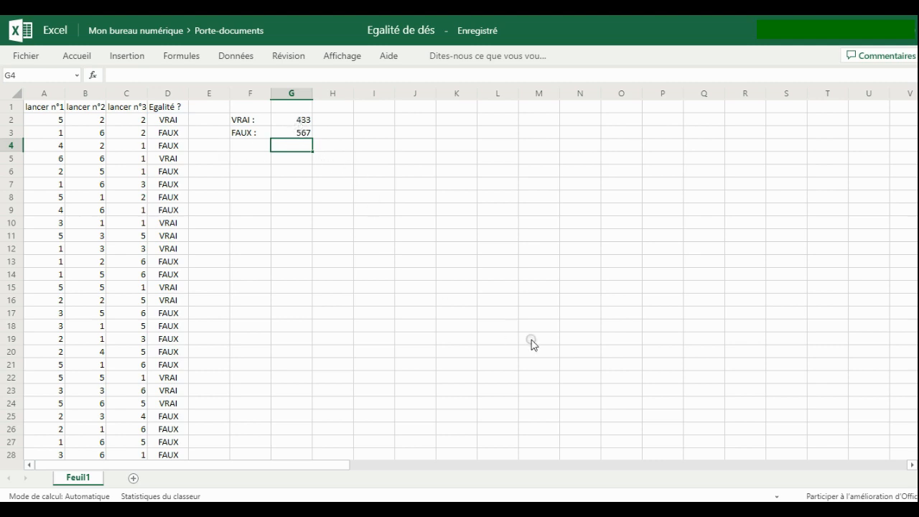
- Recalculate the sheet seven times to compare the VRAI and FAUX counts across new simulations
{"action": "key", "text": "F9"}
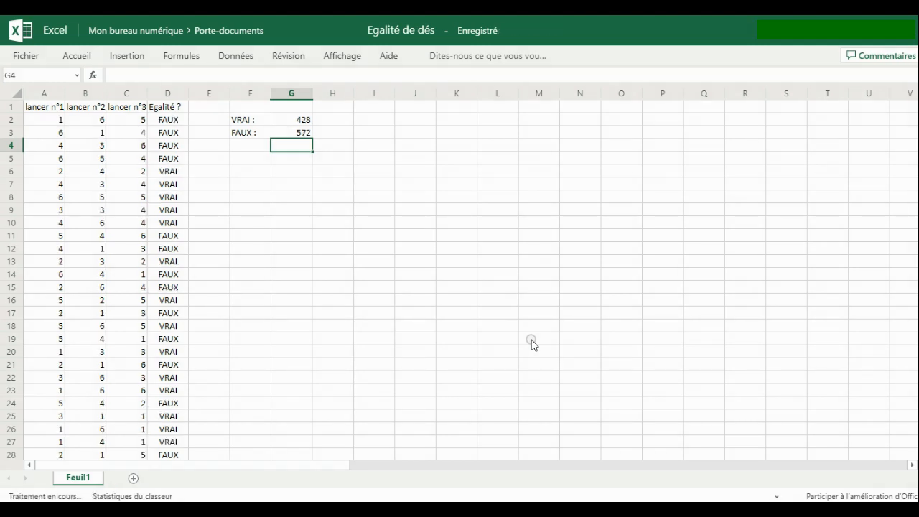
{"action": "key", "text": "F9"}
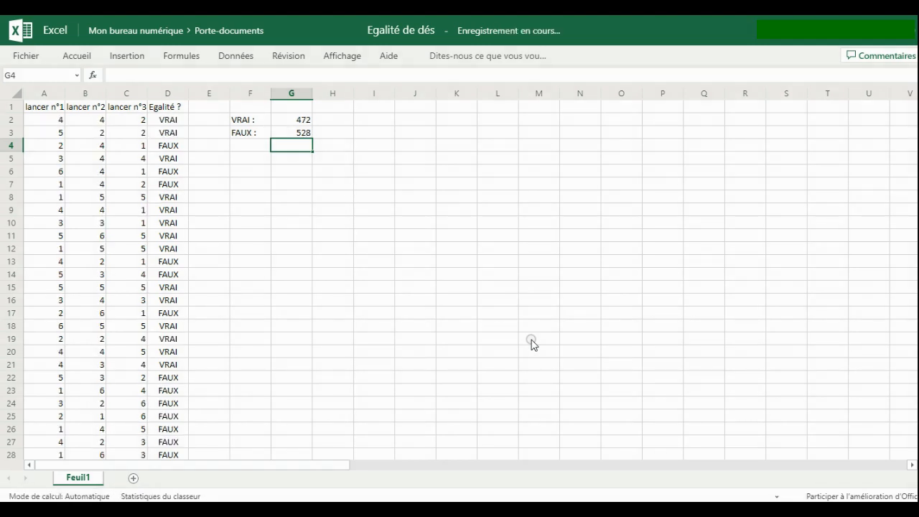
{"action": "key", "text": "F9"}
{"action": "key", "text": "F9"}
{"action": "key", "text": "F9"}
{"action": "key", "text": "F9"}
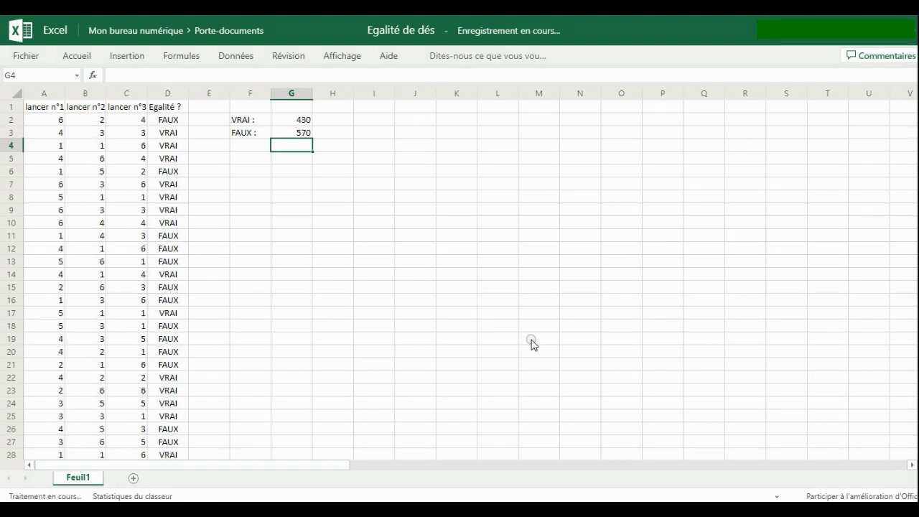
{"action": "key", "text": "F9"}
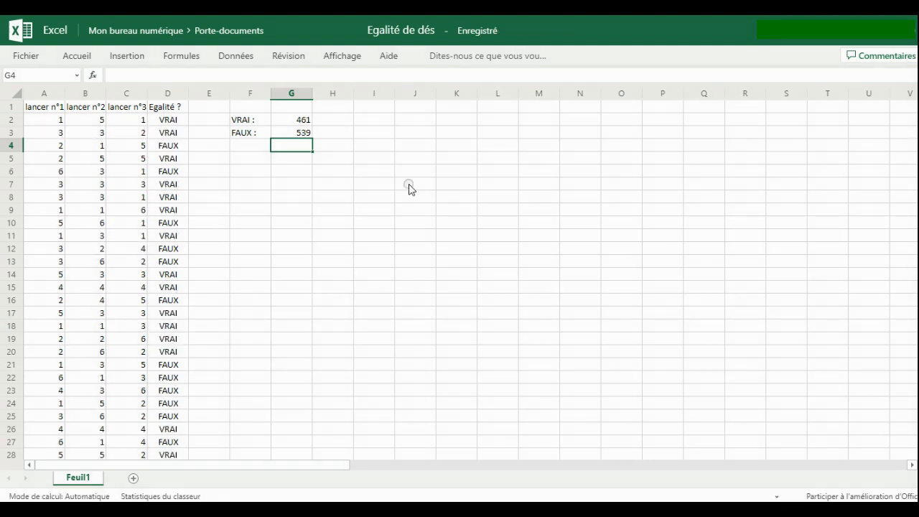